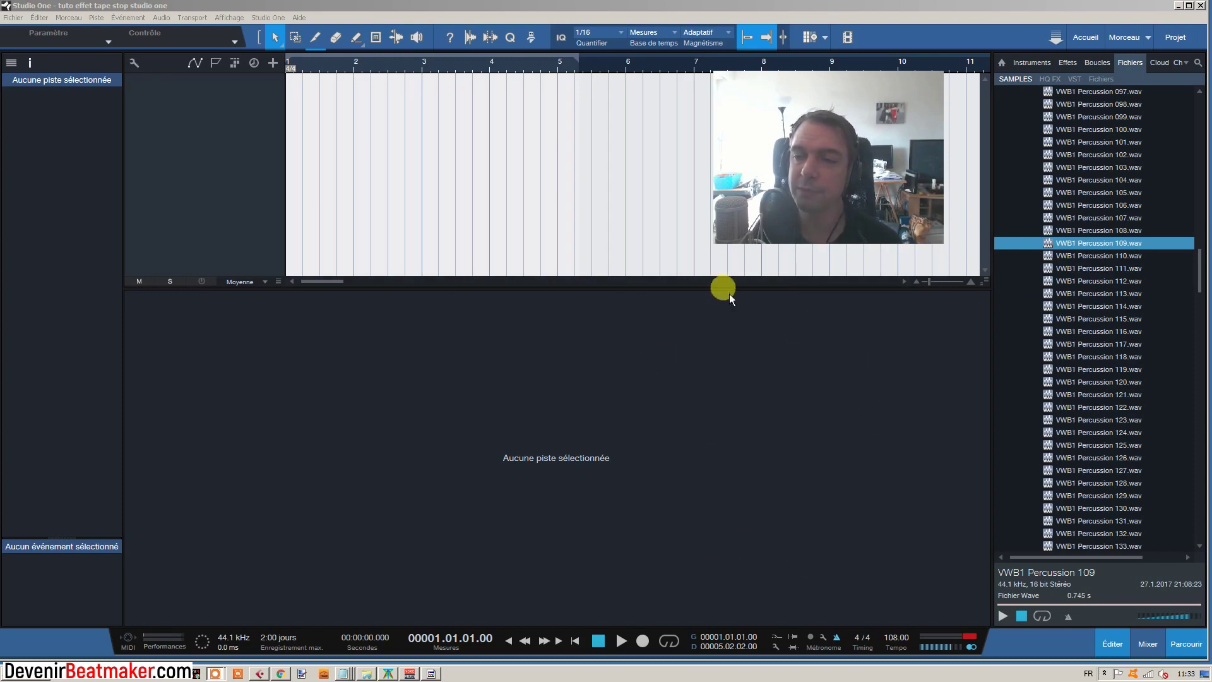
# - Preview the sample VWB1 Percussion 109.wav in the file browser and stop its playback
pyautogui.click(1097, 242)
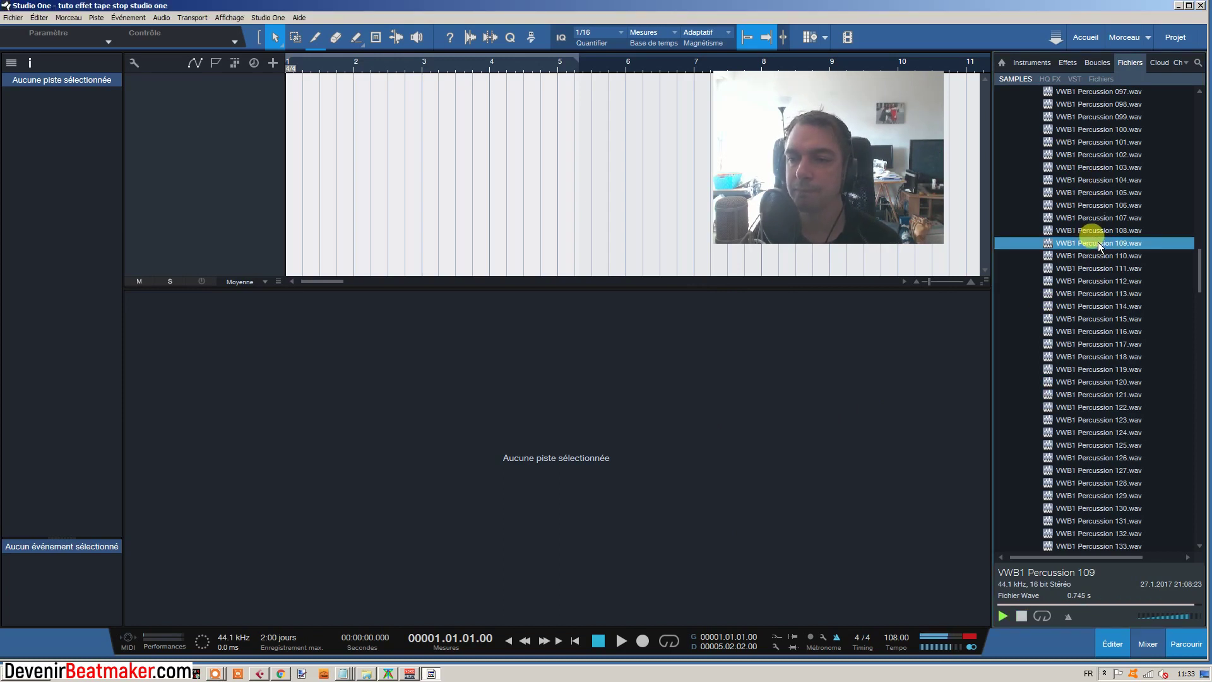
pyautogui.click(1097, 242)
pyautogui.click(1021, 616)
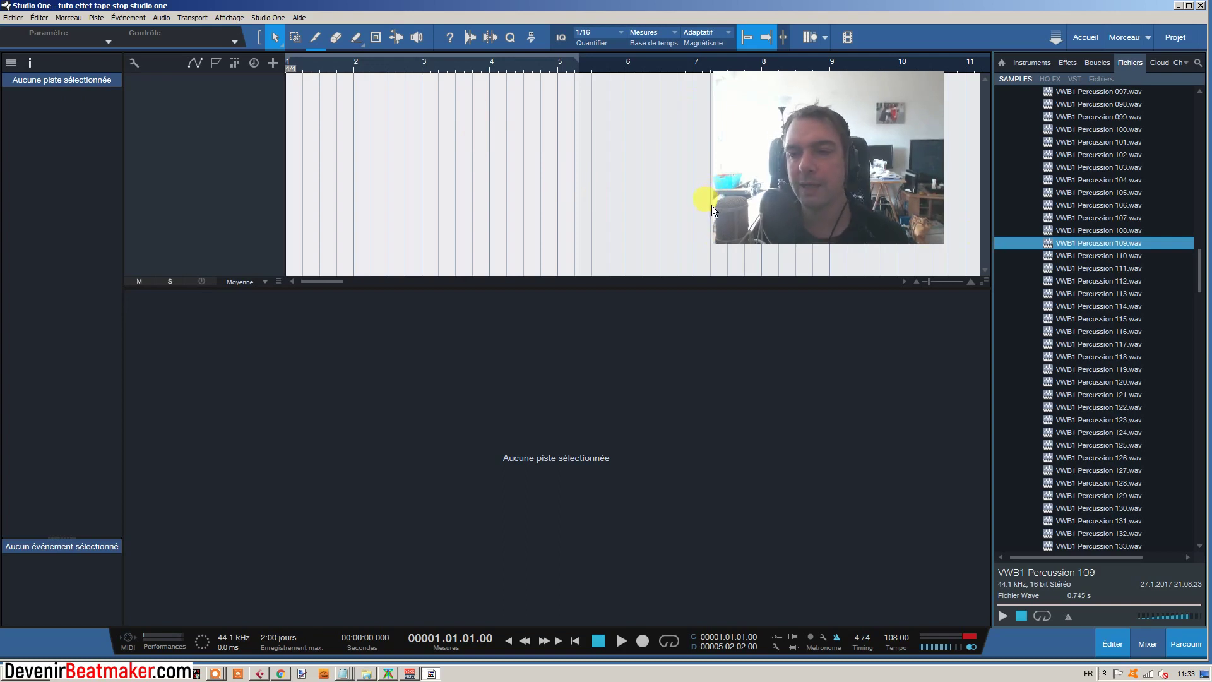
# - Send VWB1 Percussion 109.wav to a new SampleOne instrument and move the instrument window aside
pyautogui.rightClick(1092, 241)
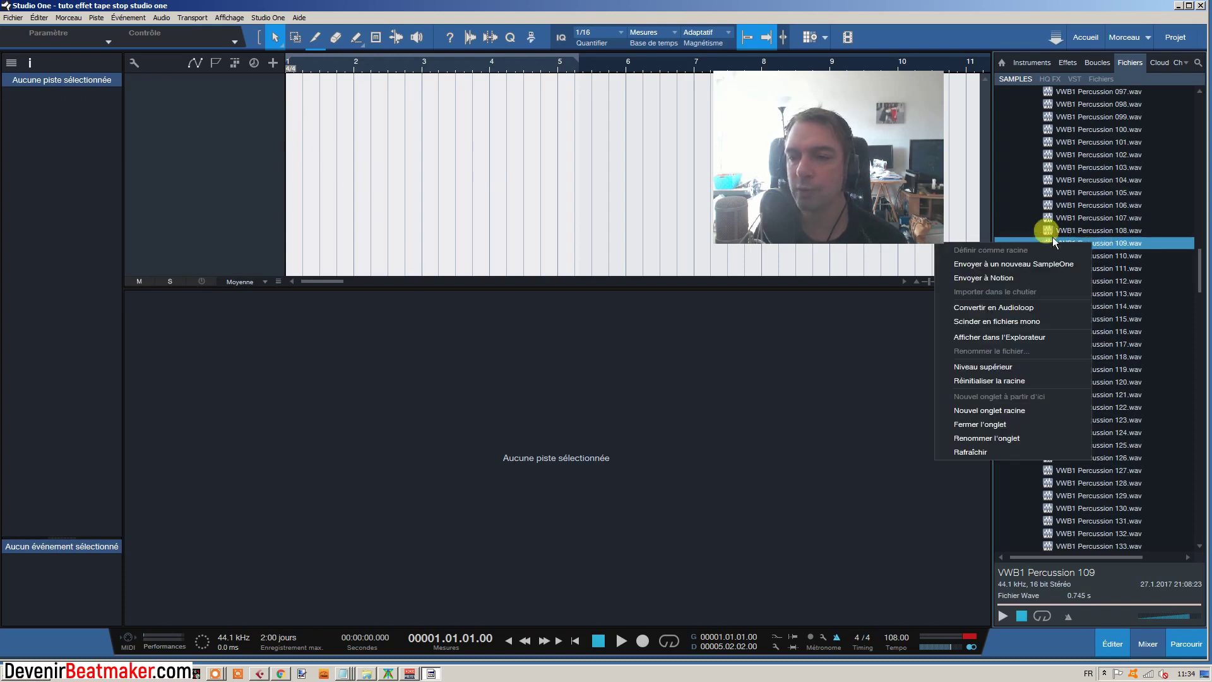
pyautogui.click(1010, 262)
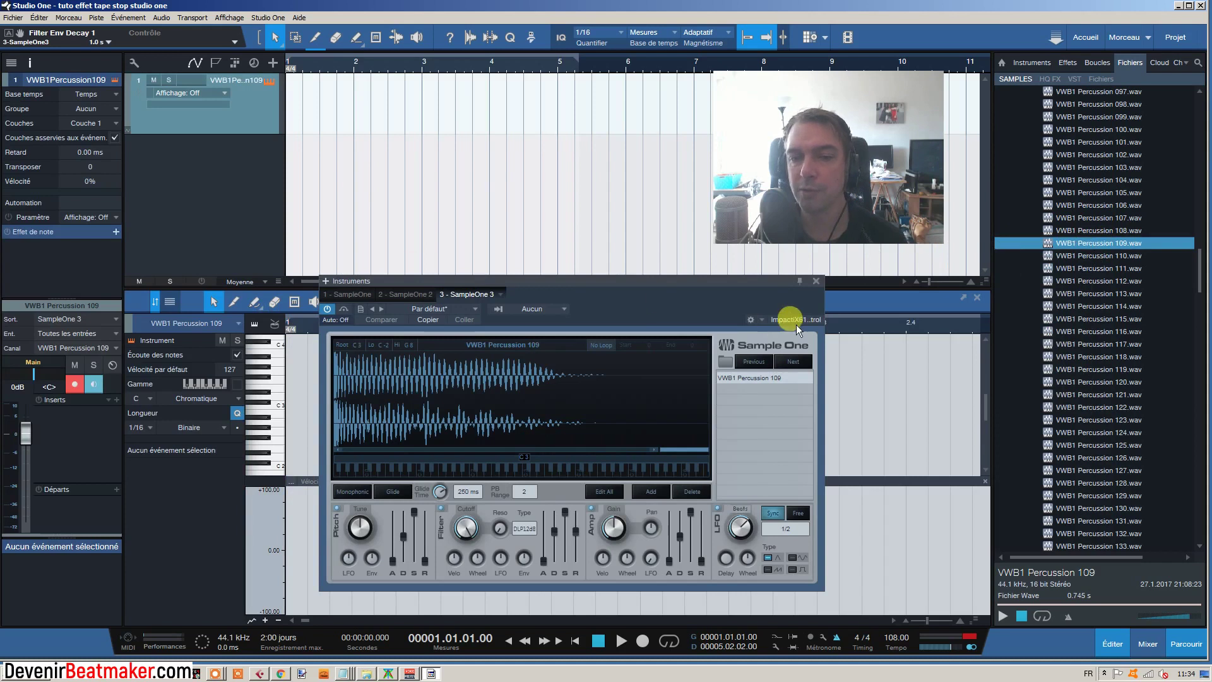
pyautogui.moveTo(716, 279); pyautogui.dragTo(763, 270)
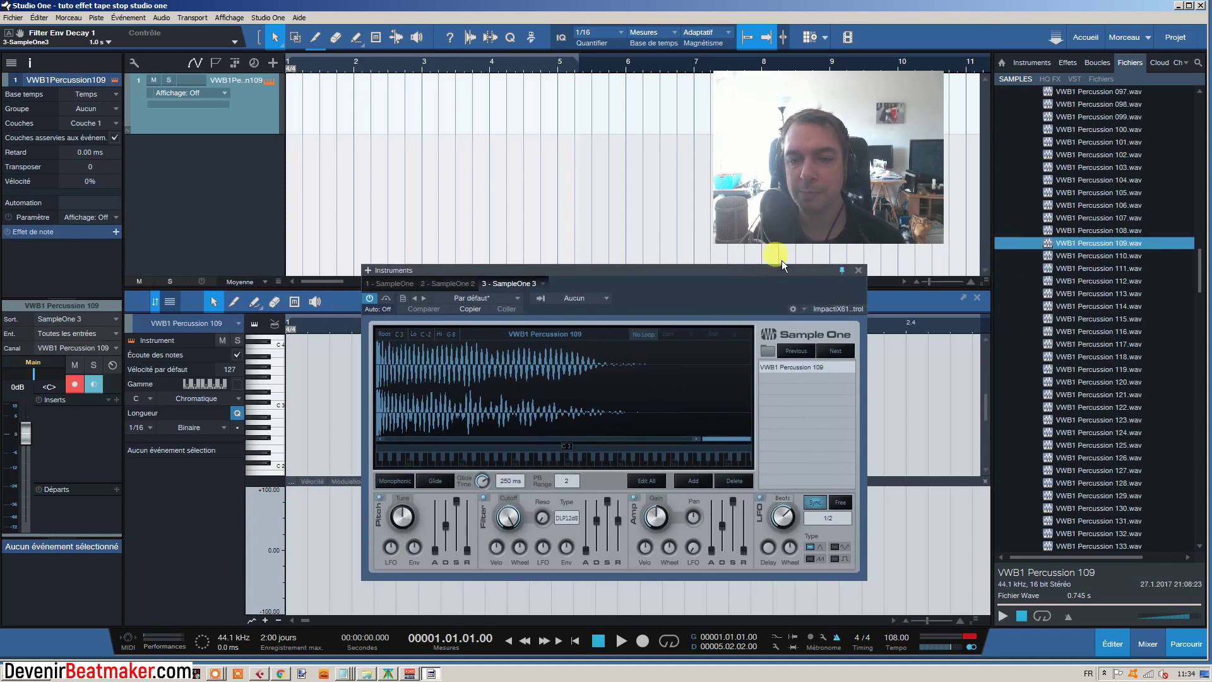
# - Create an instrument part from bar 1 to 5.02.02 on the sampler track and enter a 1/16 C3 note at its start
pyautogui.doubleClick(362, 104)
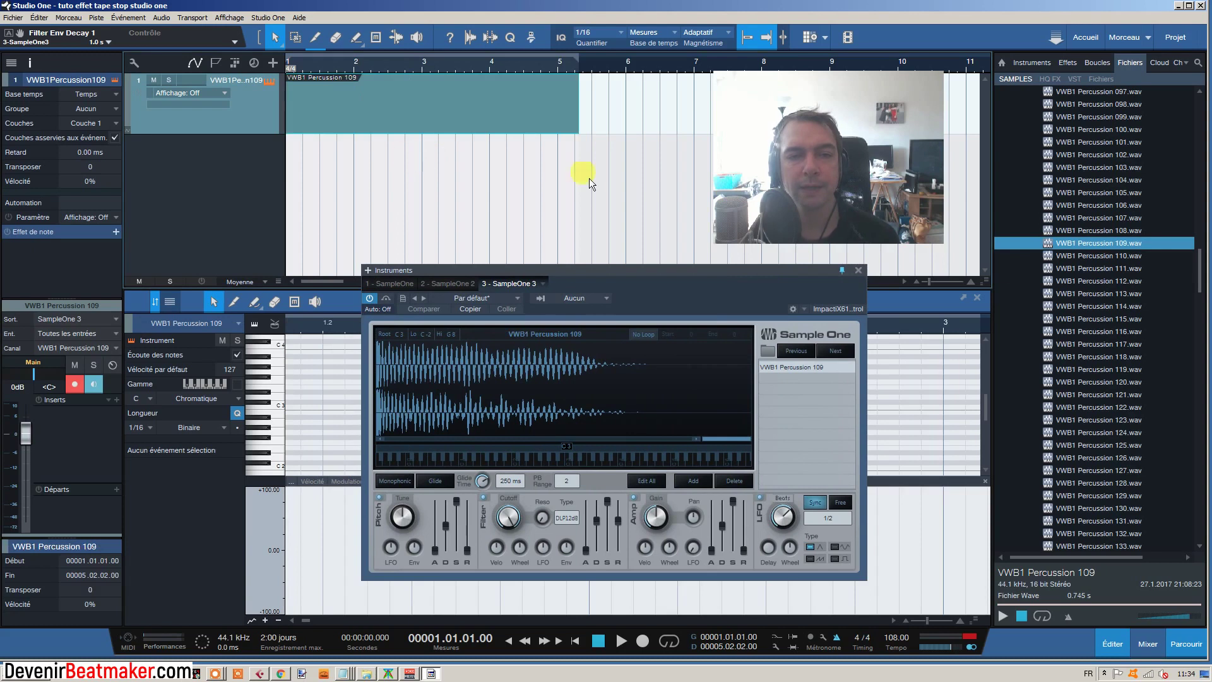
pyautogui.click(858, 270)
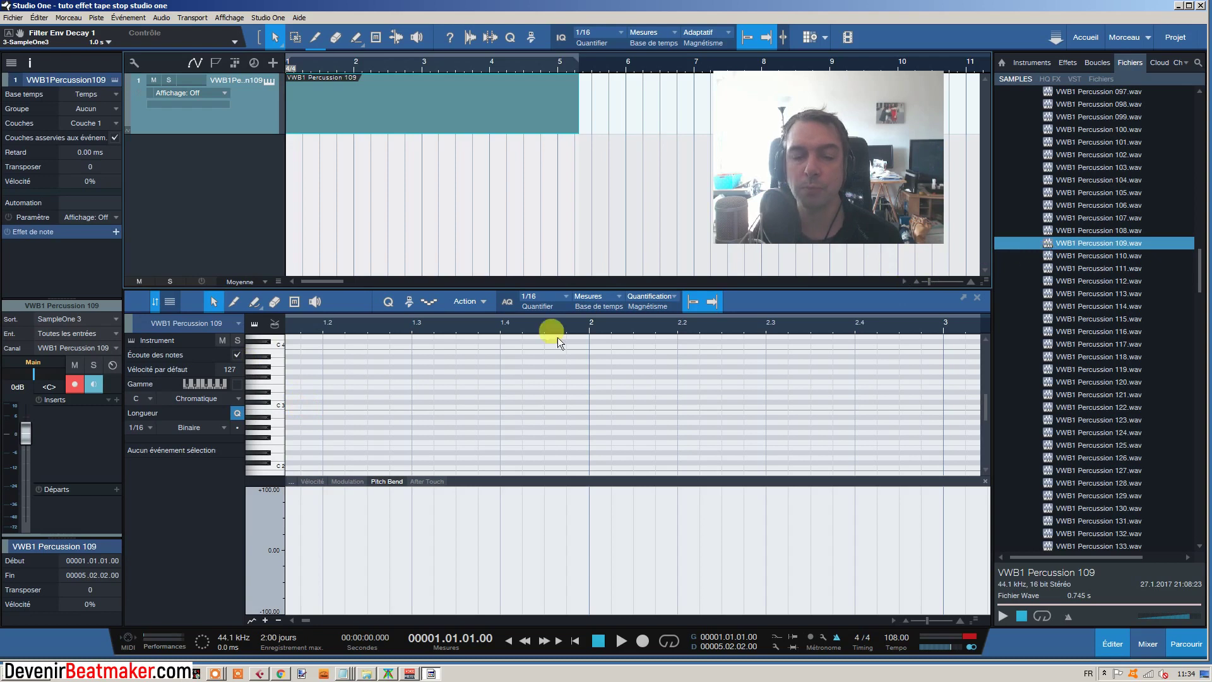
pyautogui.moveTo(309, 340); pyautogui.dragTo(366, 316)
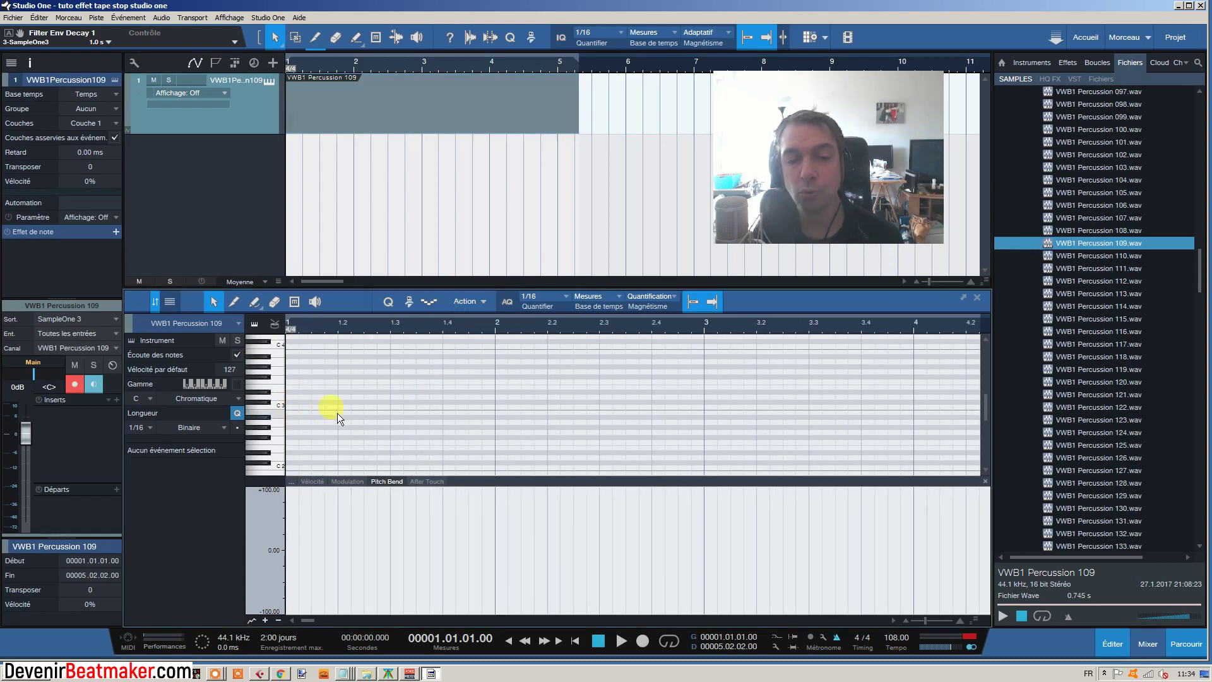
pyautogui.click(291, 407)
# - Play back the short C3 note from the start of the song, then stop and return to the beginning
pyautogui.click(619, 641)
pyautogui.click(510, 639)
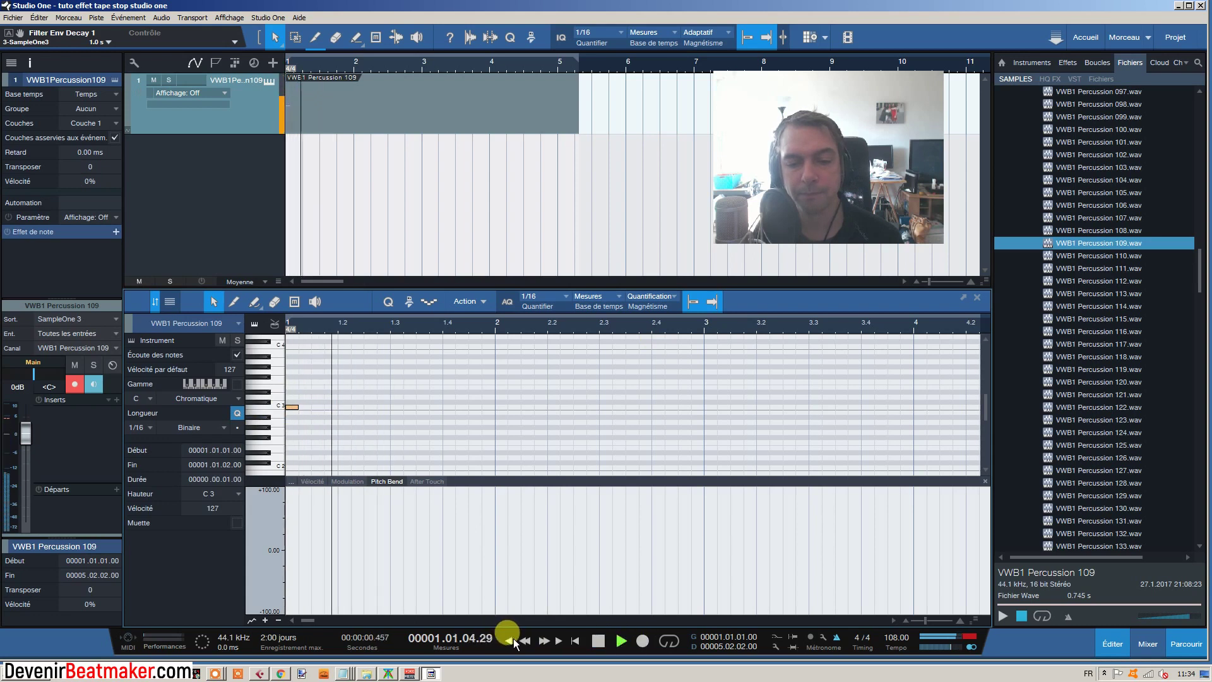
pyautogui.click(509, 639)
pyautogui.press('space')
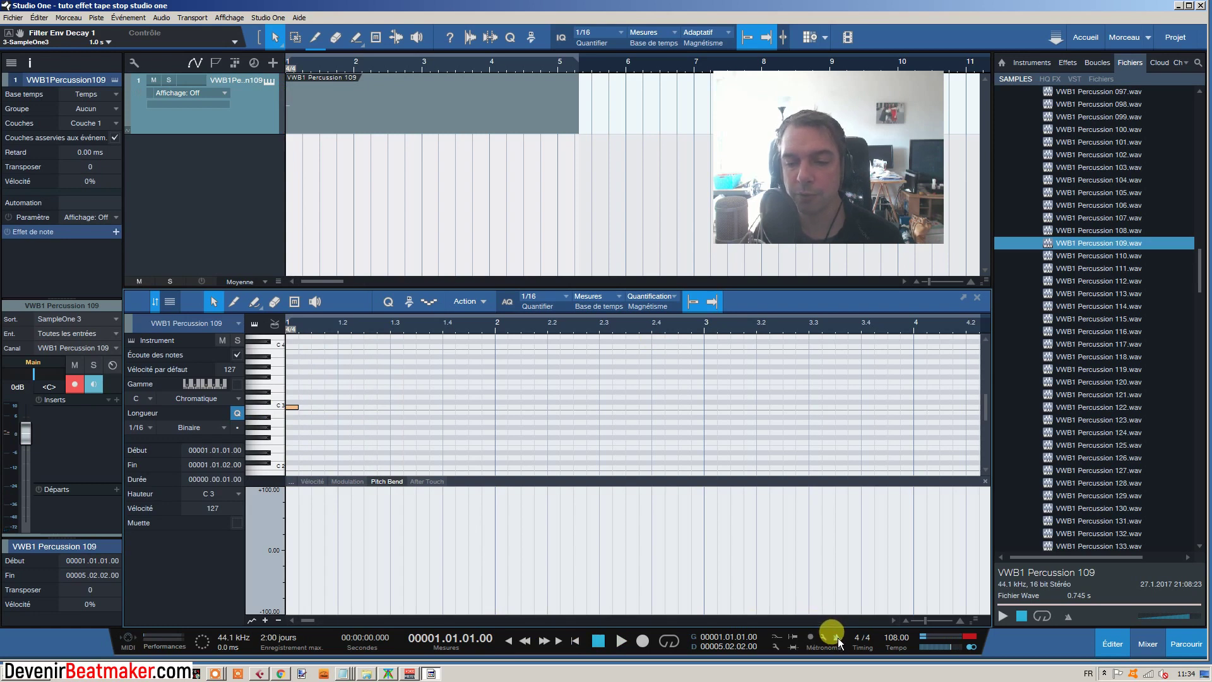
# - Lengthen the C3 note so it ends at 1.02.03 and play it back from the start
pyautogui.moveTo(299, 408); pyautogui.dragTo(363, 409)
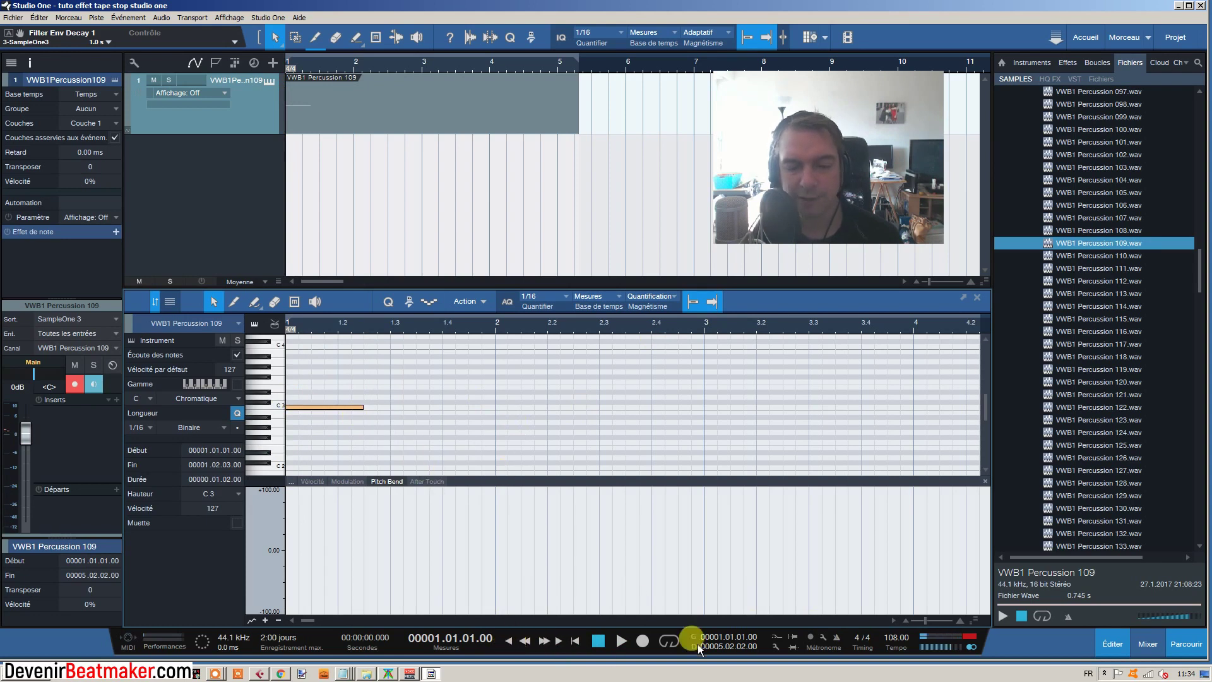
pyautogui.click(627, 641)
pyautogui.click(595, 642)
pyautogui.click(596, 642)
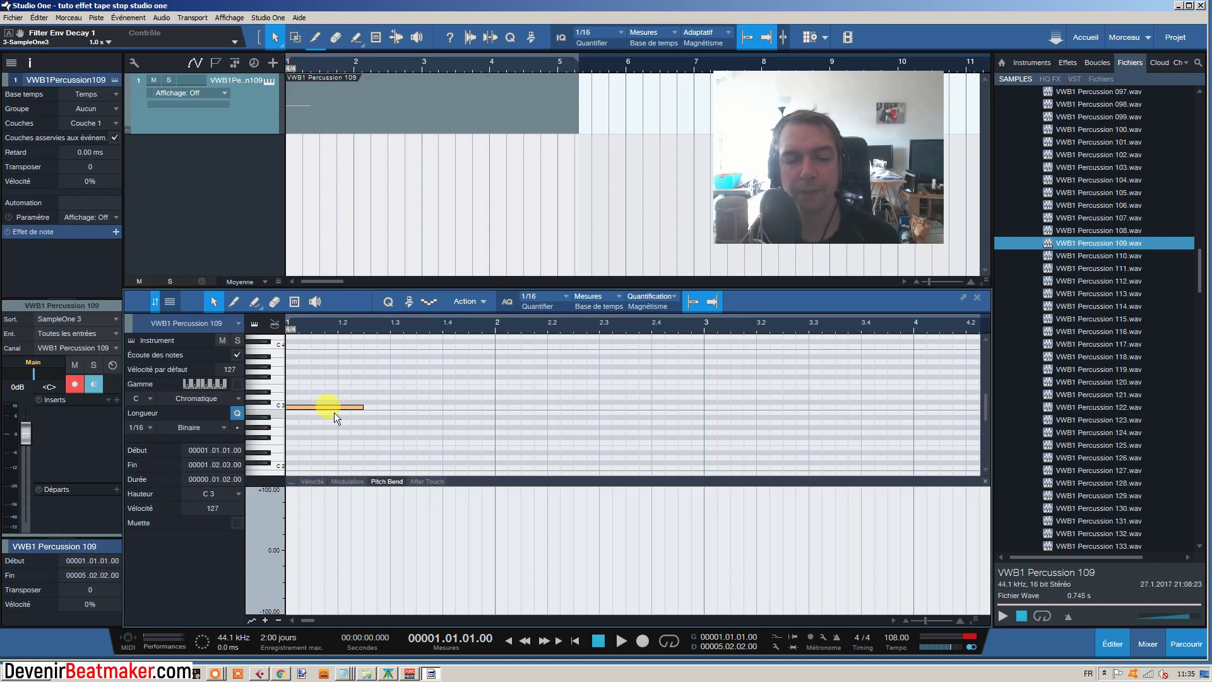
# - Raise the amplitude envelope release of the track's SampleOne to 1024.0 s and close the instrument window
pyautogui.click(271, 80)
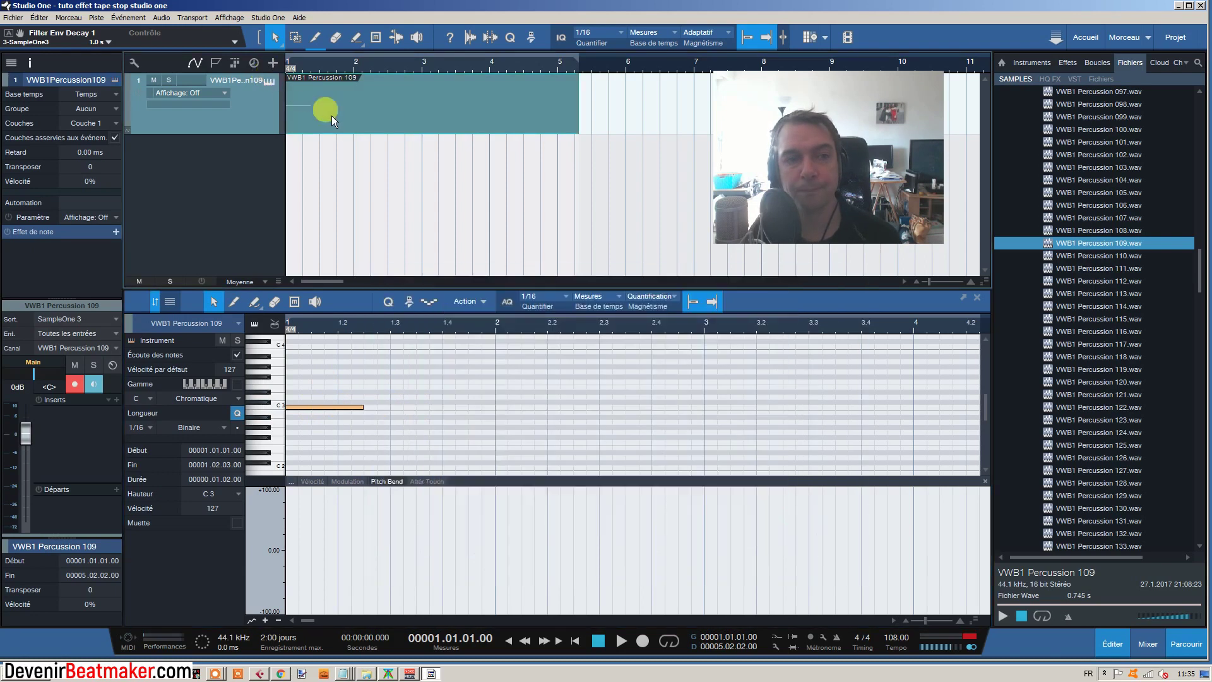
pyautogui.click(271, 82)
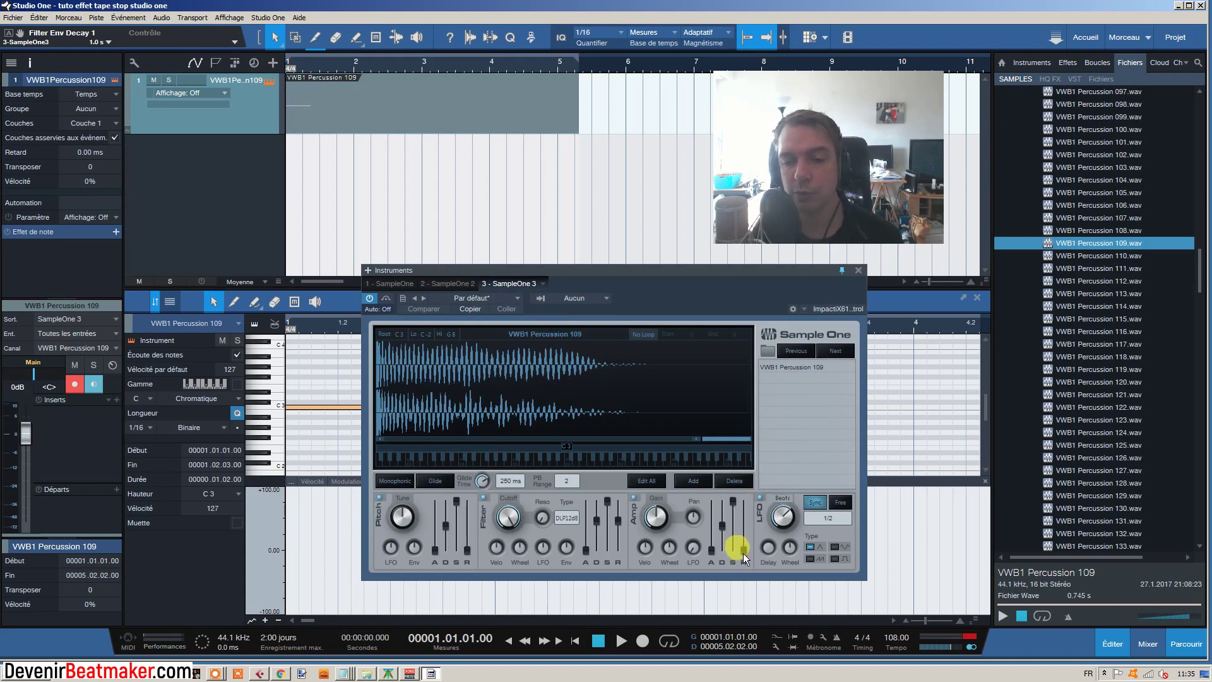
pyautogui.moveTo(744, 551); pyautogui.dragTo(748, 495)
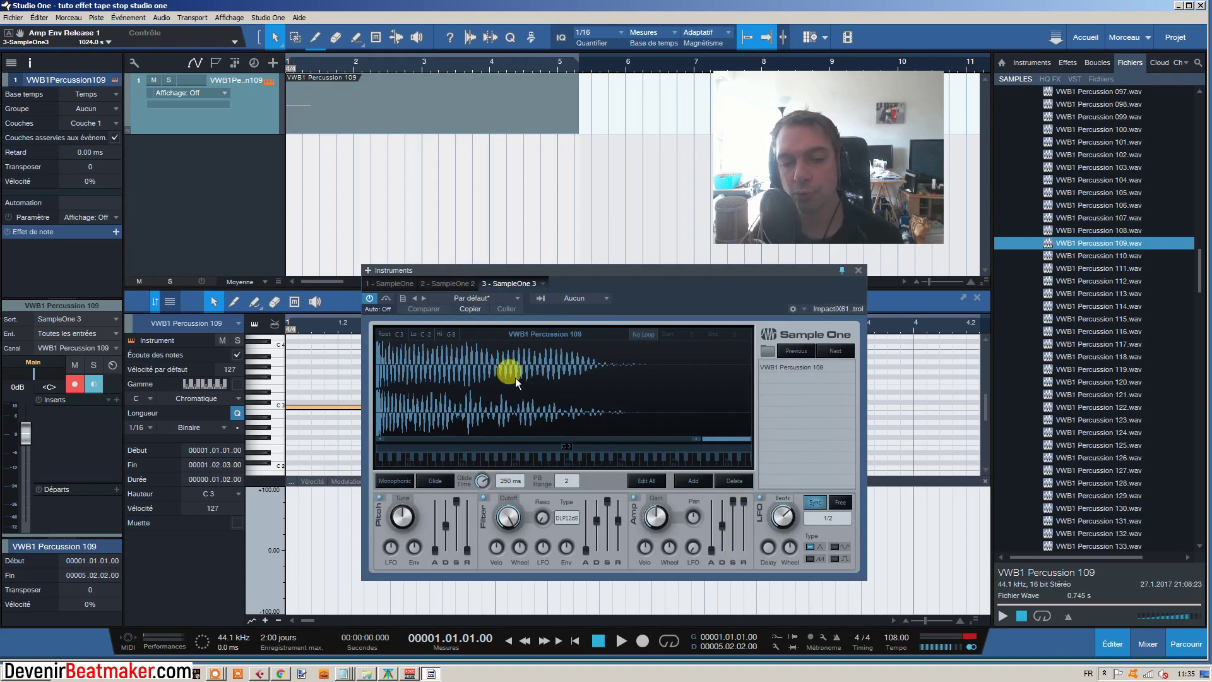
pyautogui.moveTo(681, 273); pyautogui.dragTo(615, 273)
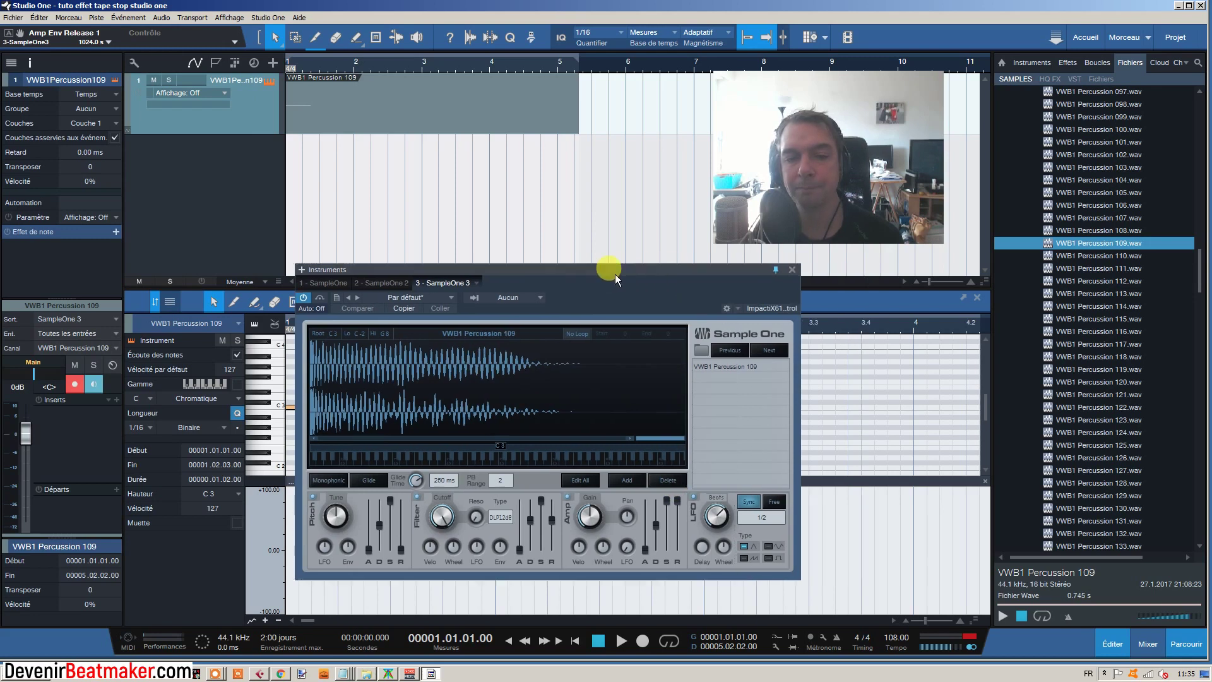
pyautogui.moveTo(679, 521); pyautogui.dragTo(686, 495)
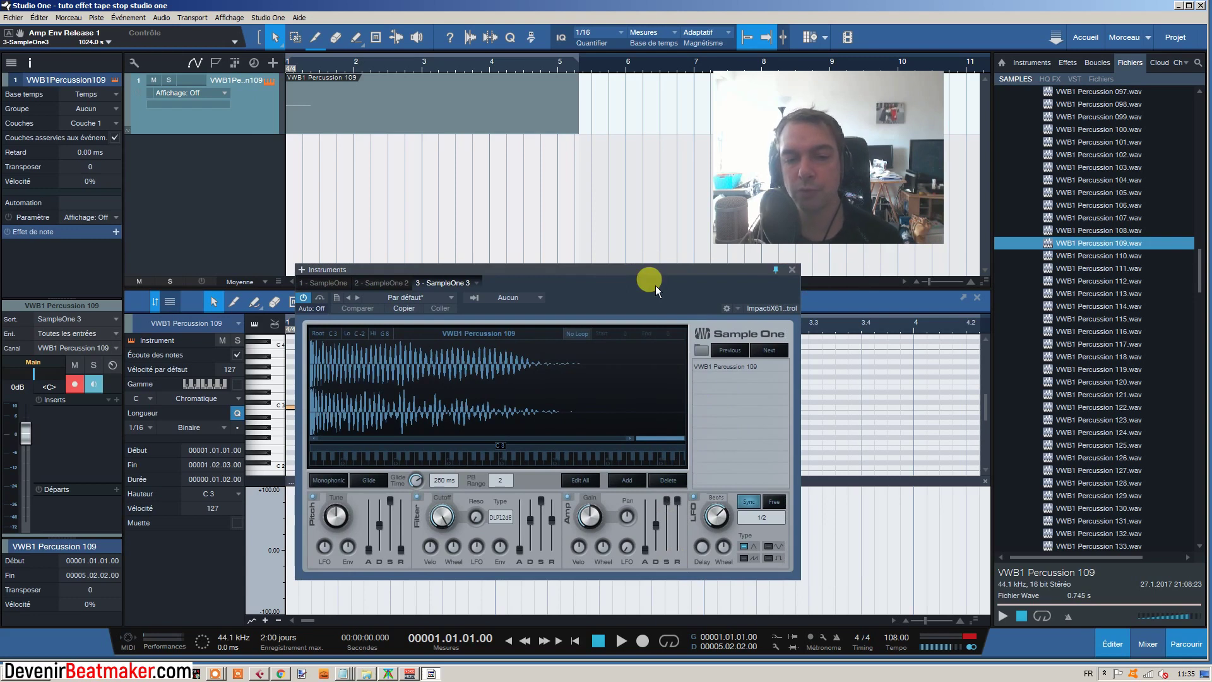
pyautogui.click(792, 271)
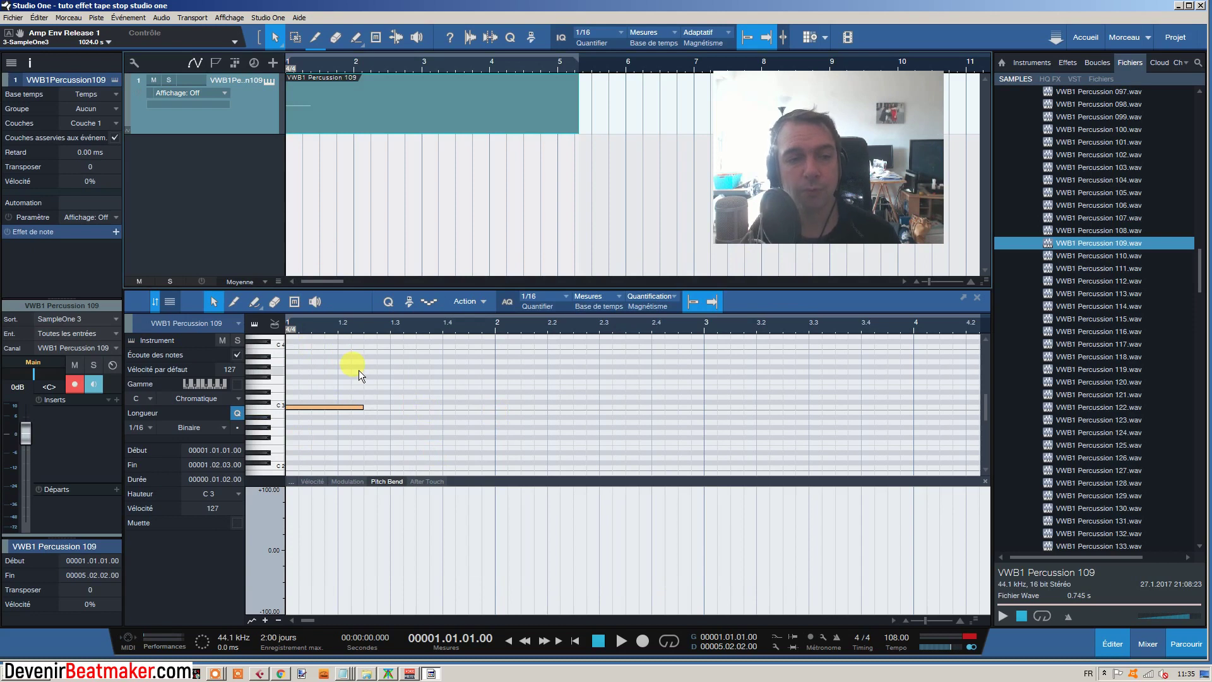
# - Set the pitch bend range of the track's SampleOne to 12 semitones and close the instrument window
pyautogui.click(270, 81)
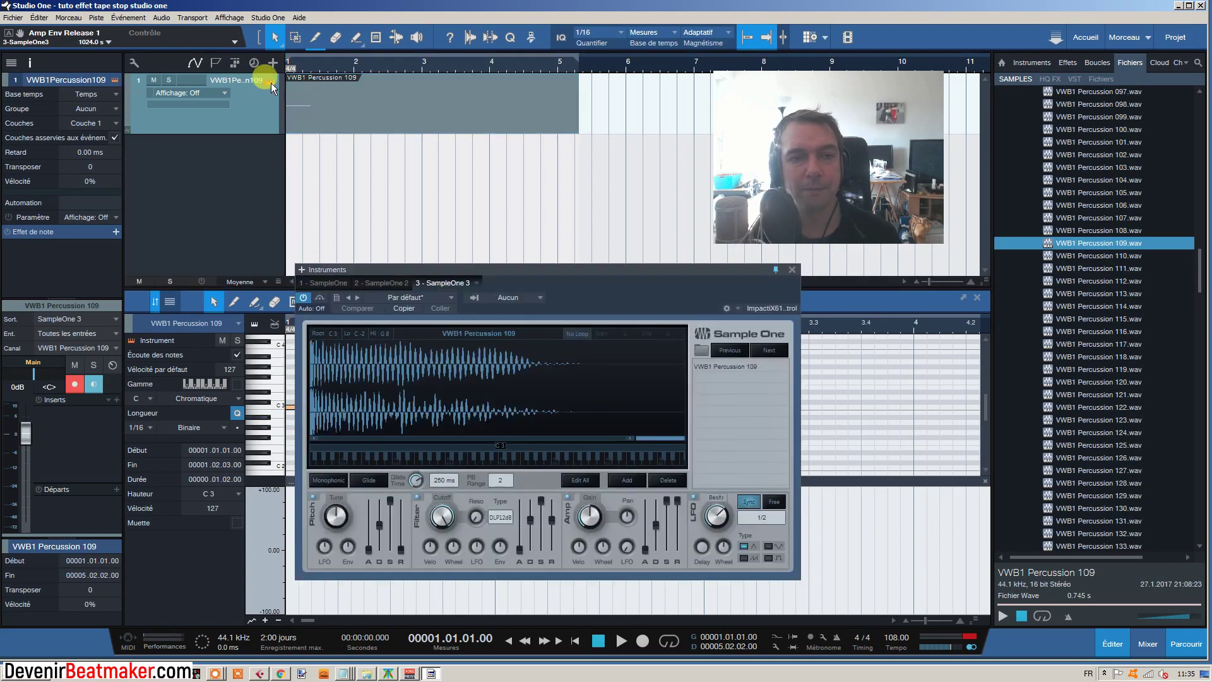
pyautogui.moveTo(535, 271); pyautogui.dragTo(669, 287)
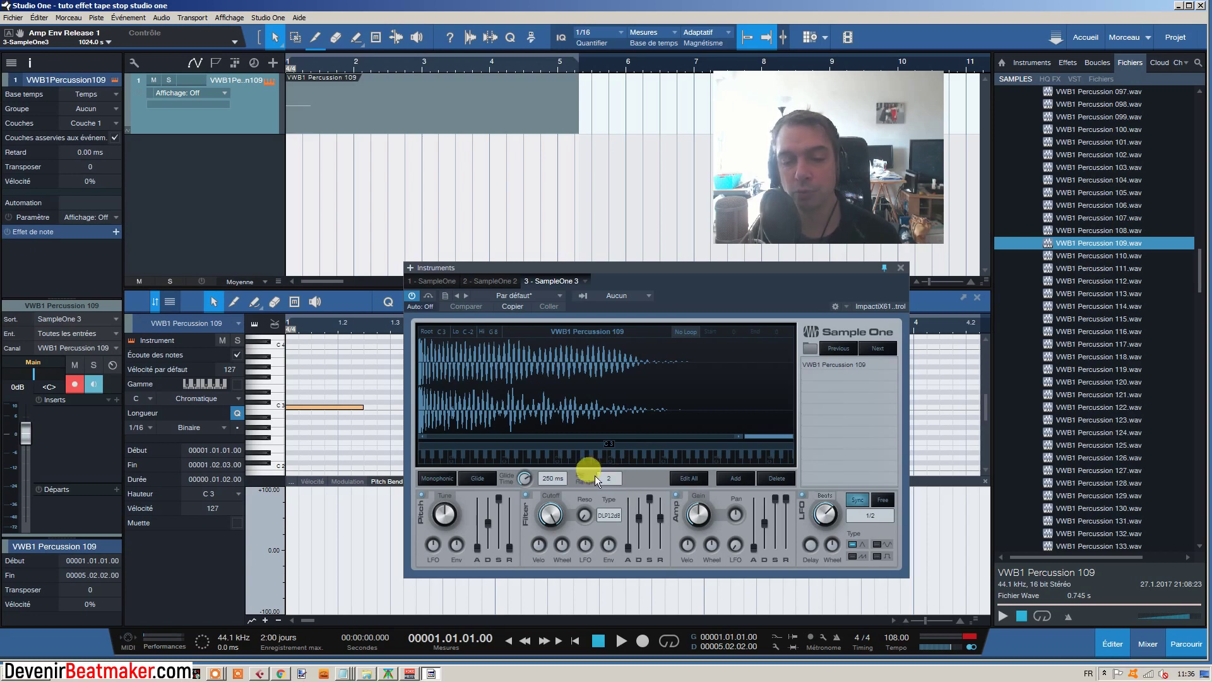
pyautogui.scroll(8, 614, 479)
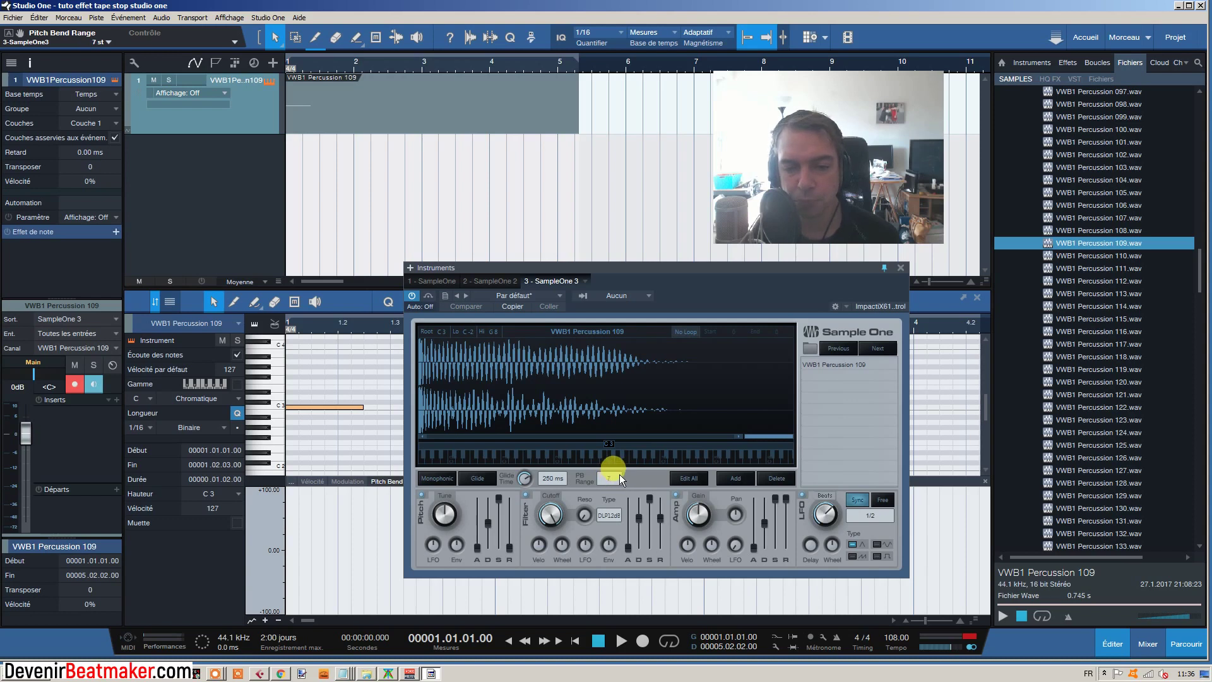
pyautogui.scroll(2, 621, 473)
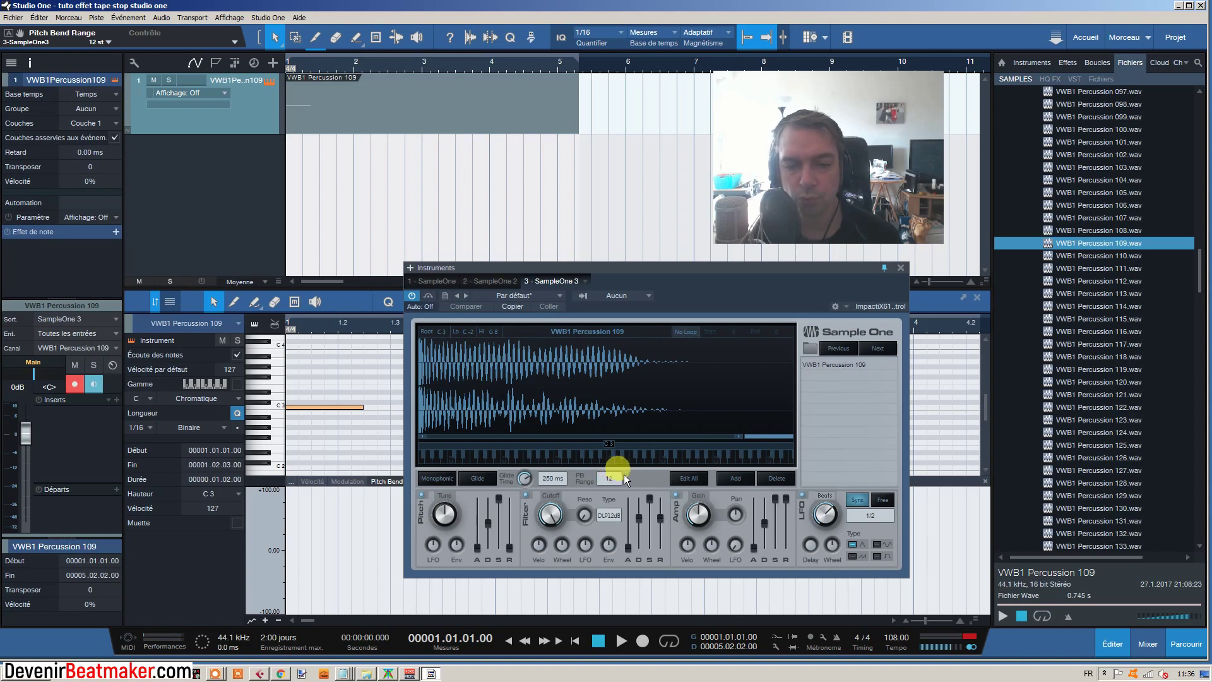
pyautogui.moveTo(900, 270); pyautogui.dragTo(897, 267)
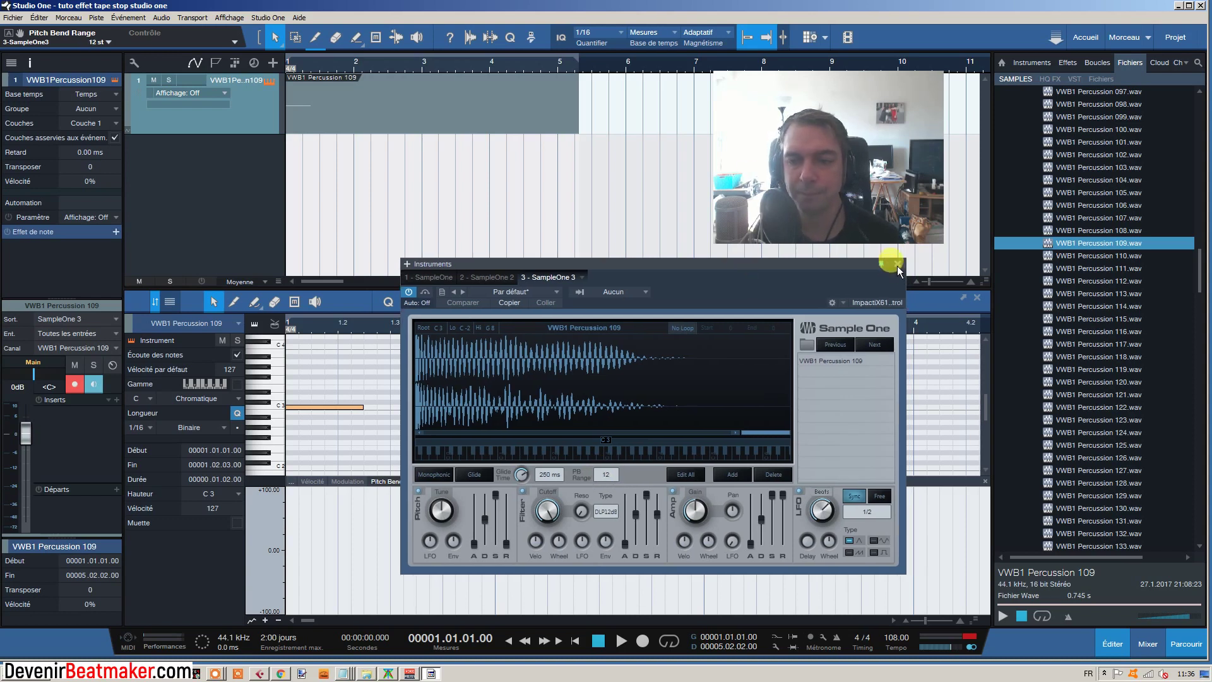
pyautogui.click(898, 264)
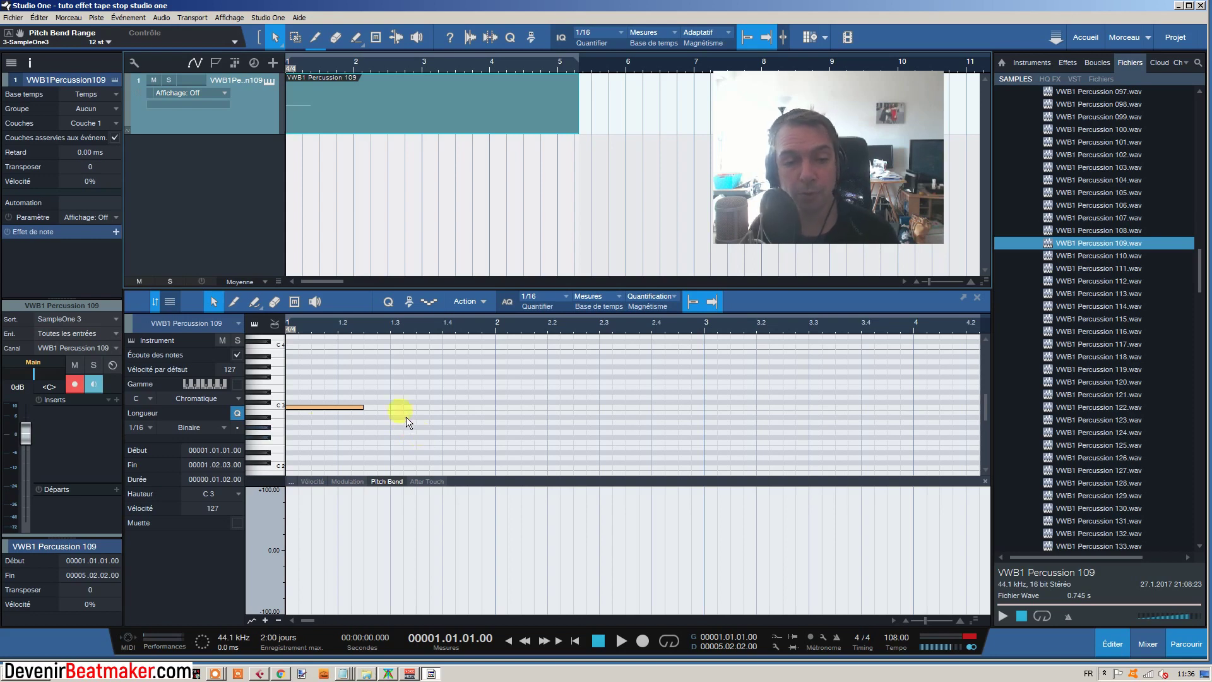
# - Draw a curved pitch bend descent from 0 to about -100 along the full length of the C3 note
pyautogui.click(257, 305)
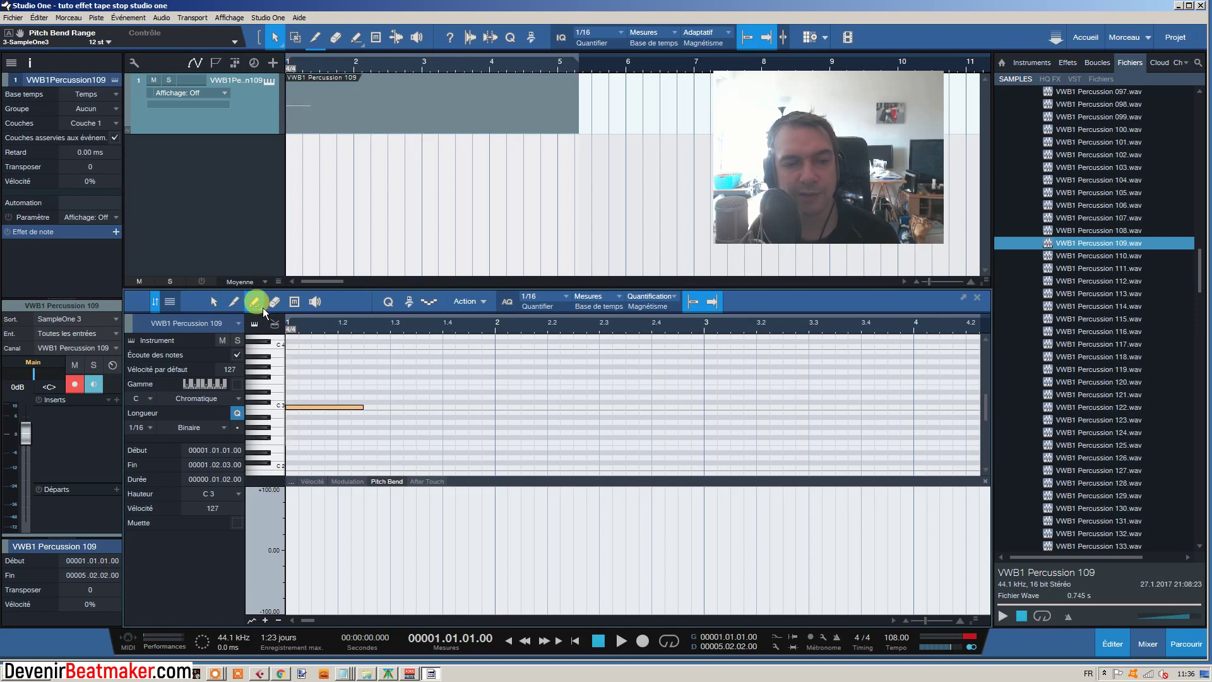
pyautogui.click(264, 309)
pyautogui.click(293, 354)
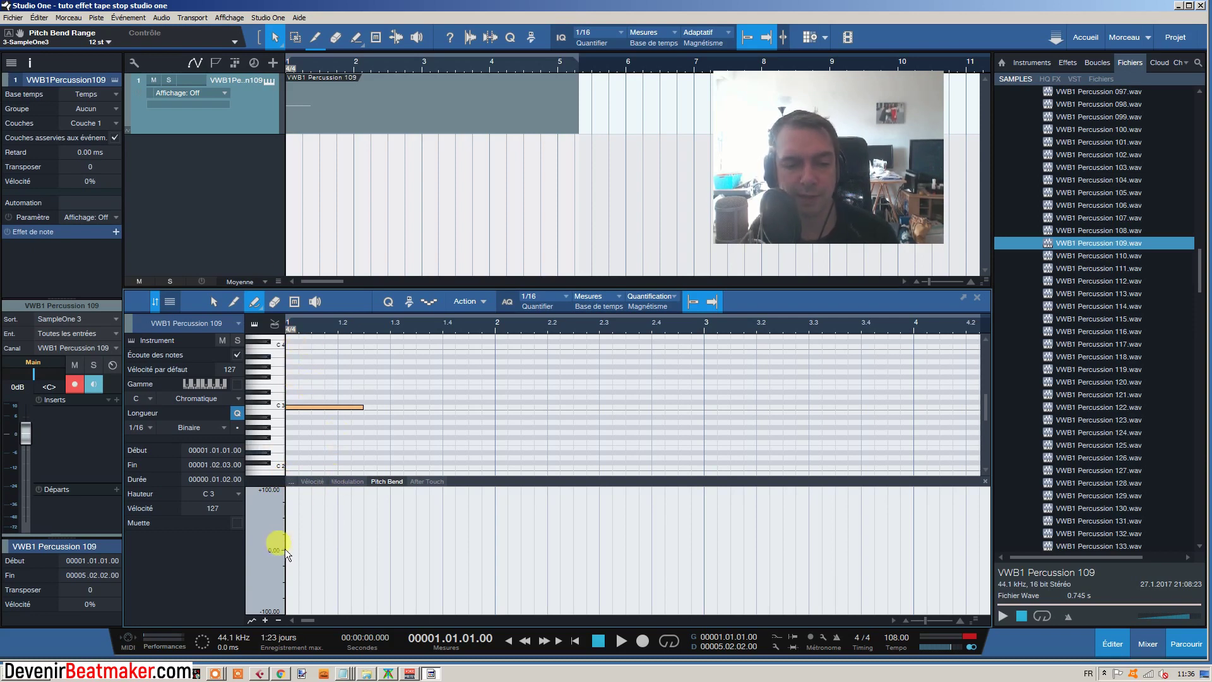
pyautogui.moveTo(290, 548)
pyautogui.mouseDown()
pyautogui.moveTo(368, 567)
pyautogui.moveTo(365, 616)
pyautogui.mouseUp()
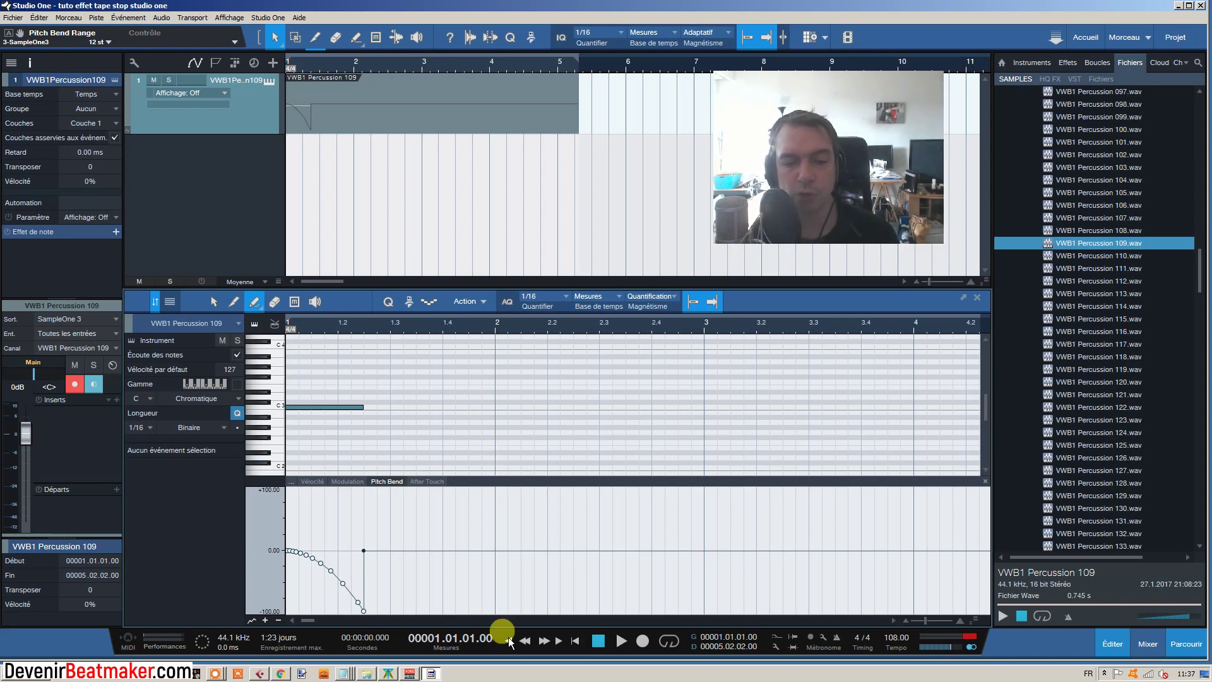
# - Play back the C3 note with its pitch bend curve from the start, then stop at the beginning
pyautogui.click(619, 642)
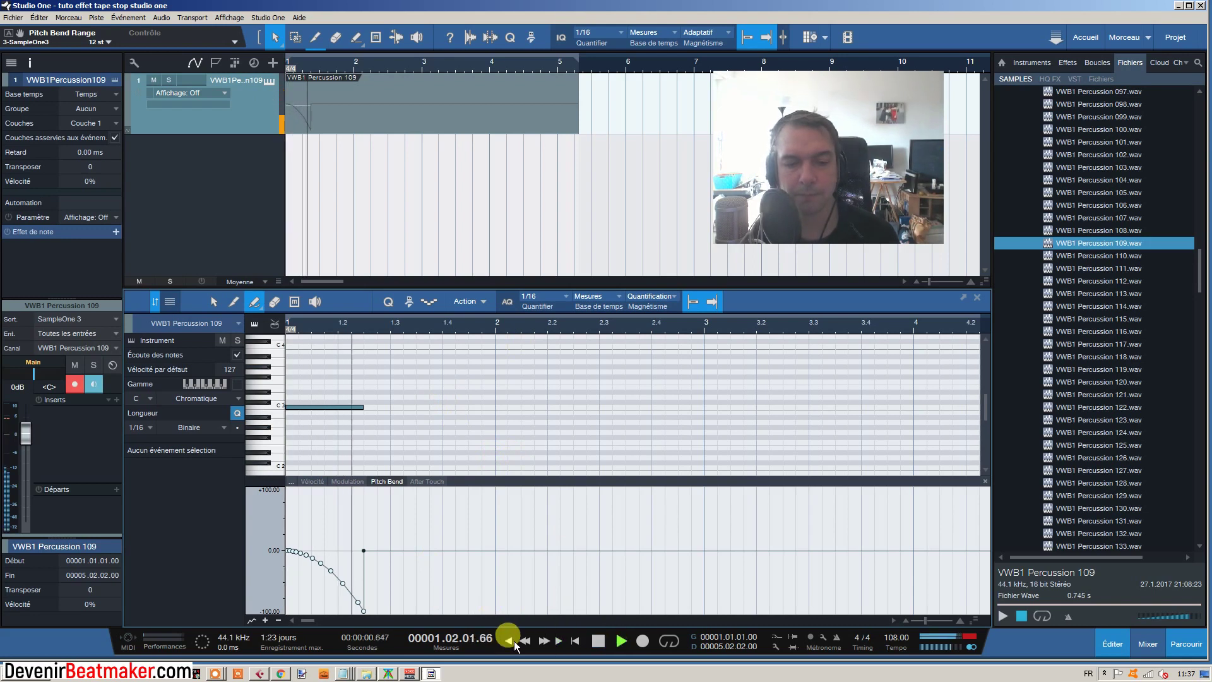
pyautogui.click(511, 640)
pyautogui.click(511, 639)
pyautogui.click(606, 639)
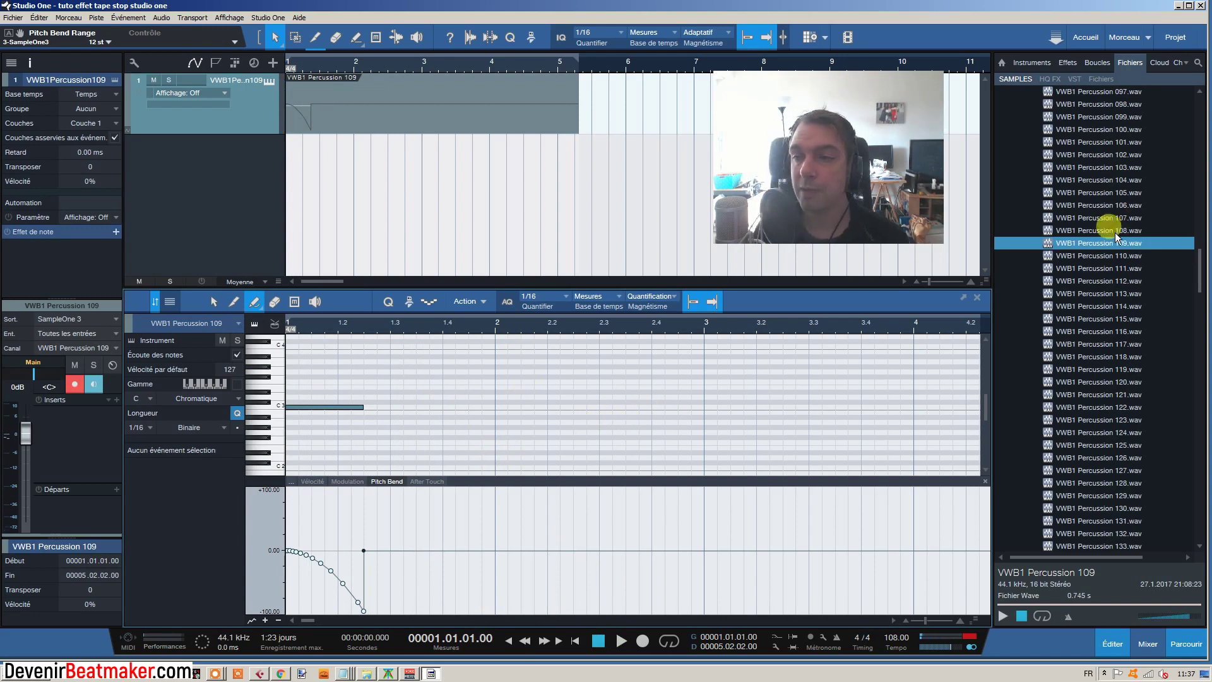
# - Compare the original VWB1 Percussion 109.wav preview with the pitch-bent note by playing one after the other
pyautogui.click(1098, 241)
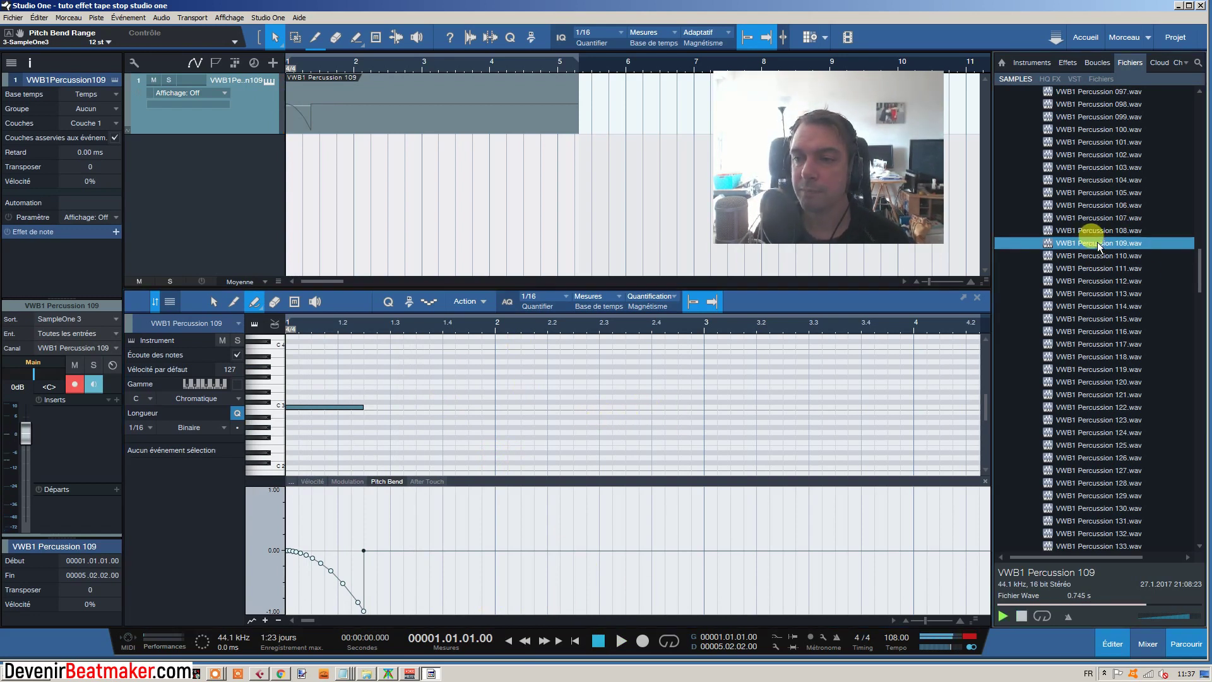
pyautogui.click(1097, 242)
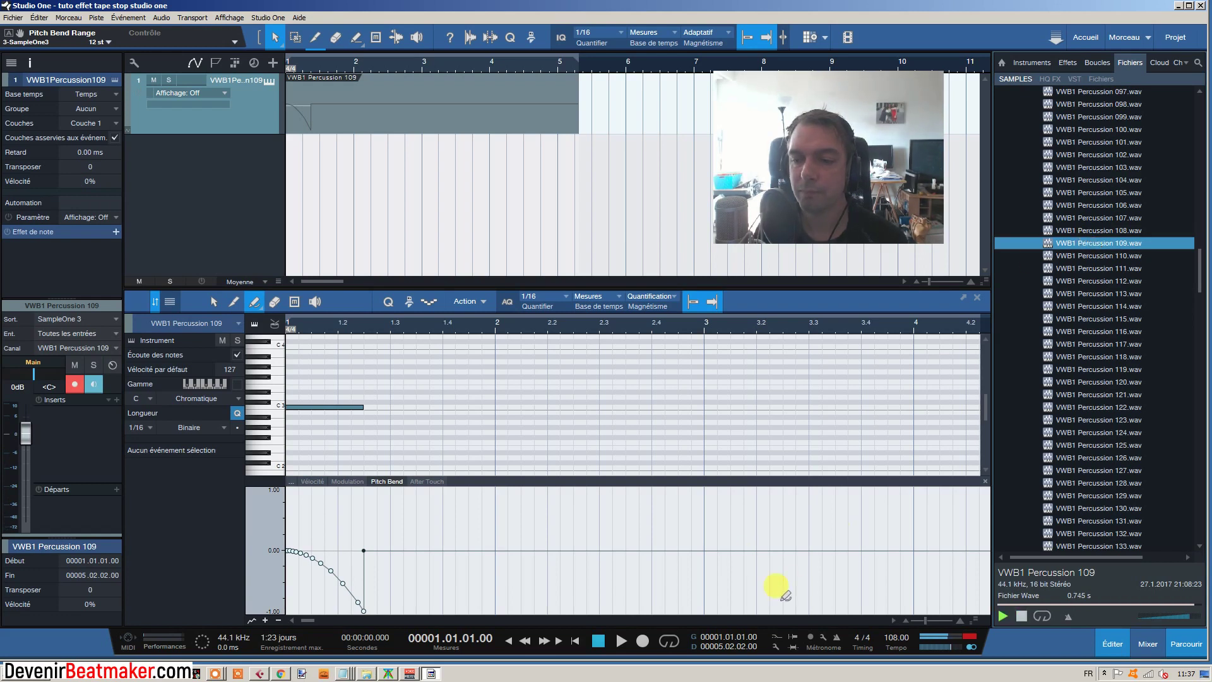
pyautogui.click(620, 644)
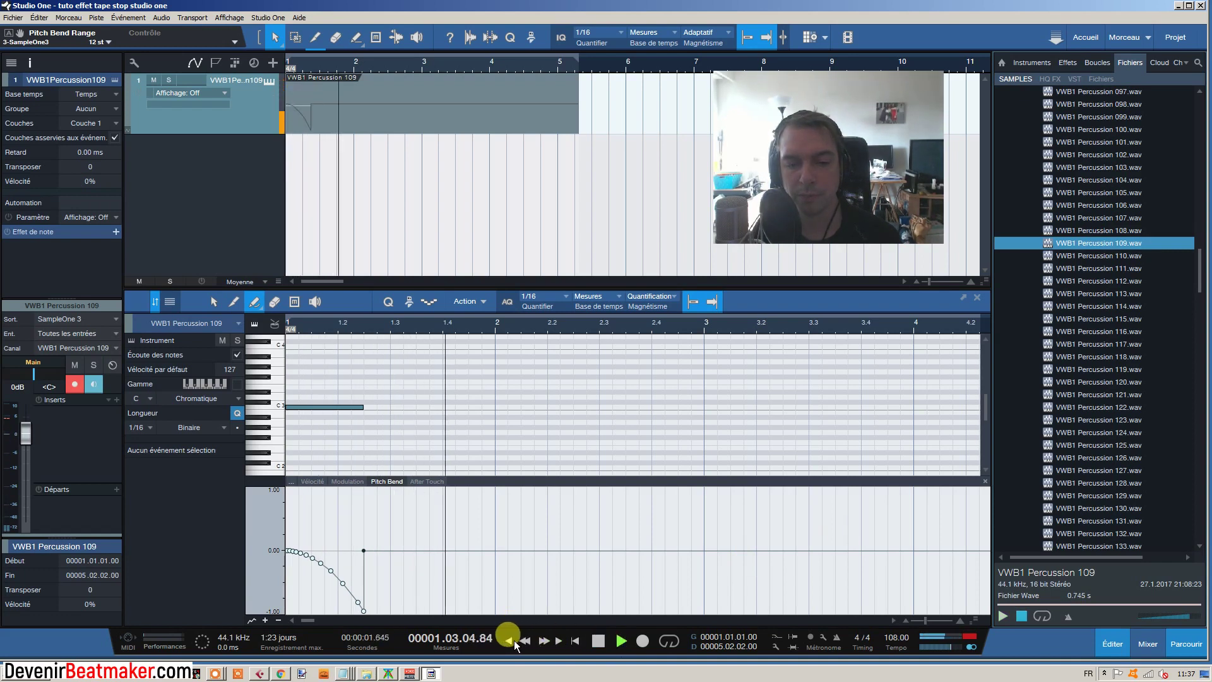
pyautogui.click(513, 640)
pyautogui.click(598, 640)
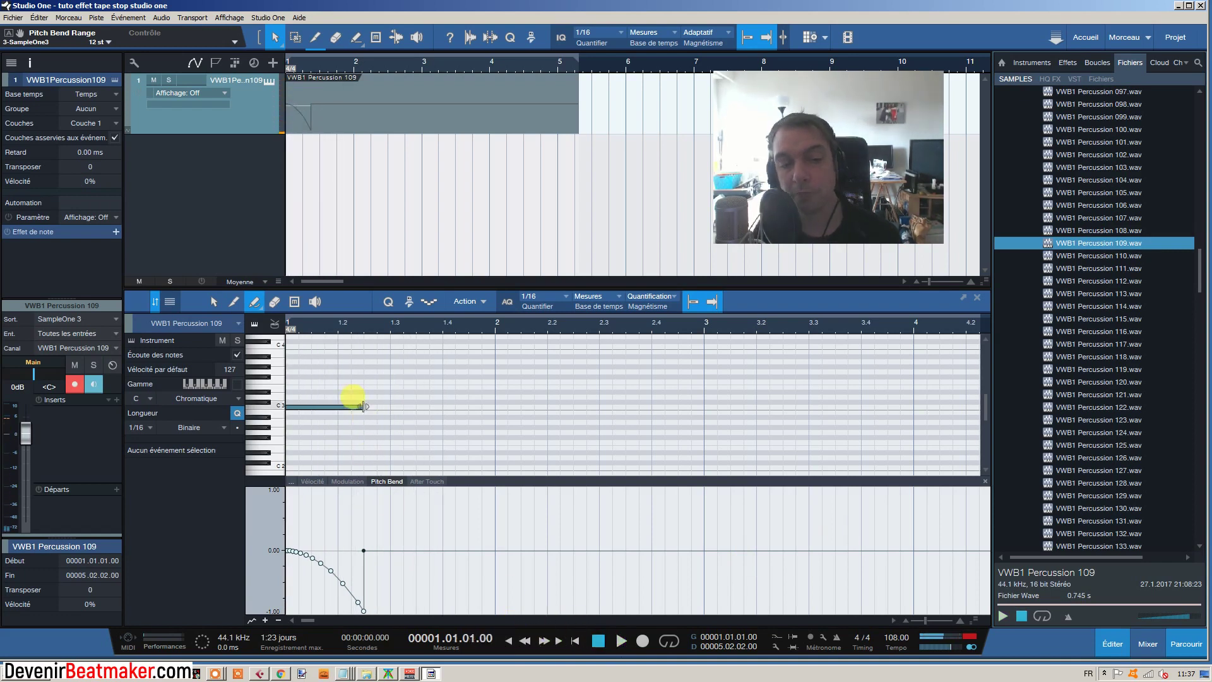